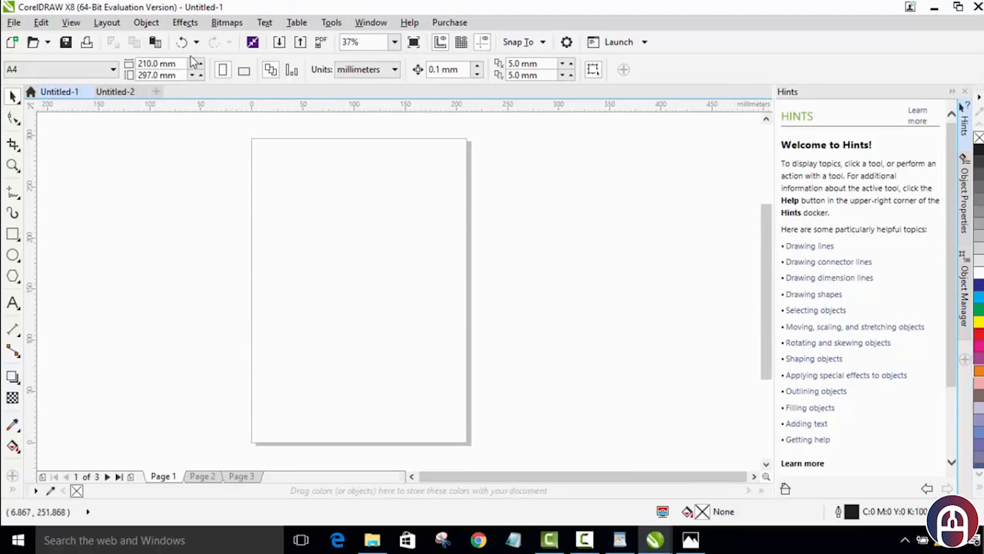
Look through Pages 1, 2 and 3 of Untitled-1, view the Untitled-2 document and return to Untitled-1.
{"action": "left_click", "coordinate": [209, 478]}
{"action": "left_click", "coordinate": [162, 476]}
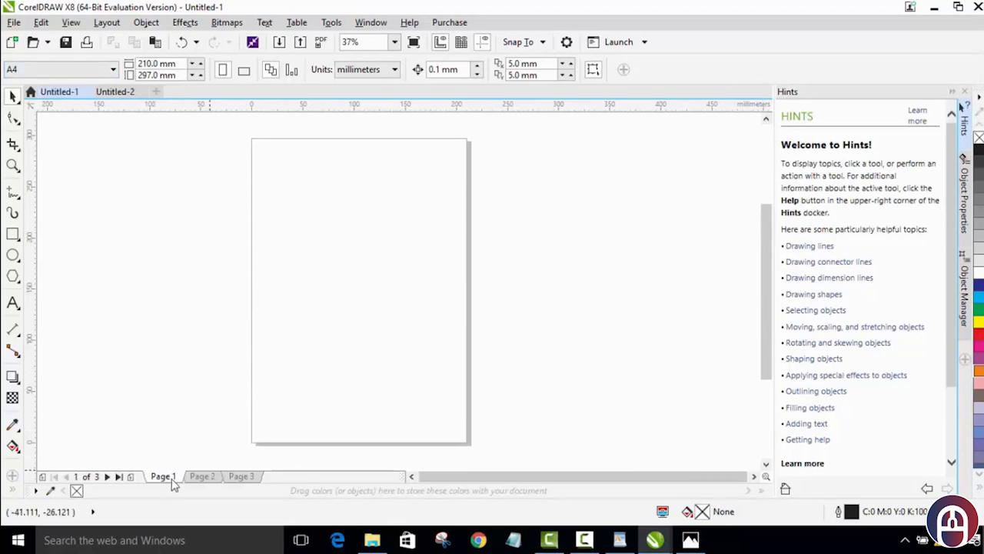
{"action": "left_click", "coordinate": [200, 477]}
{"action": "left_click", "coordinate": [241, 477]}
{"action": "left_click", "coordinate": [202, 476]}
{"action": "left_click", "coordinate": [117, 92]}
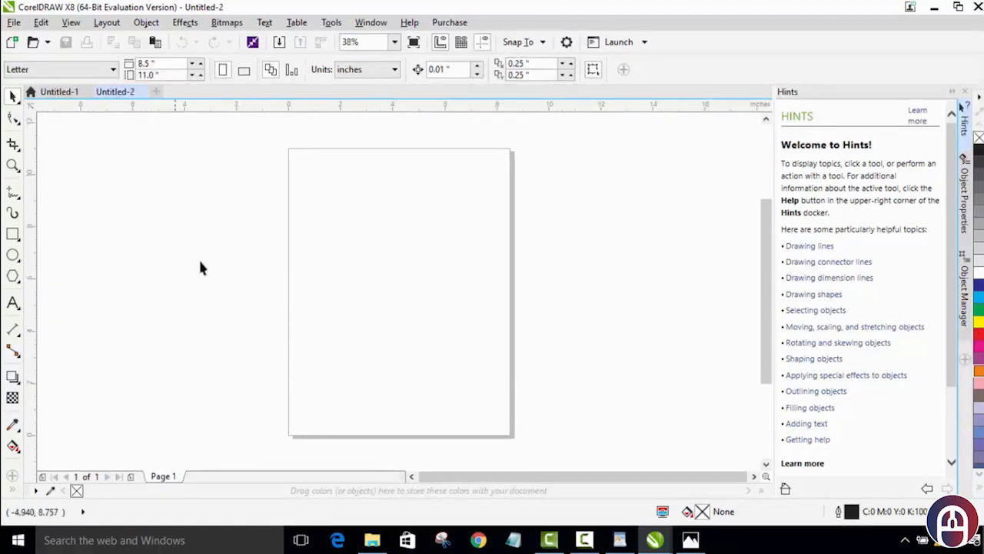
{"action": "left_click", "coordinate": [51, 92]}
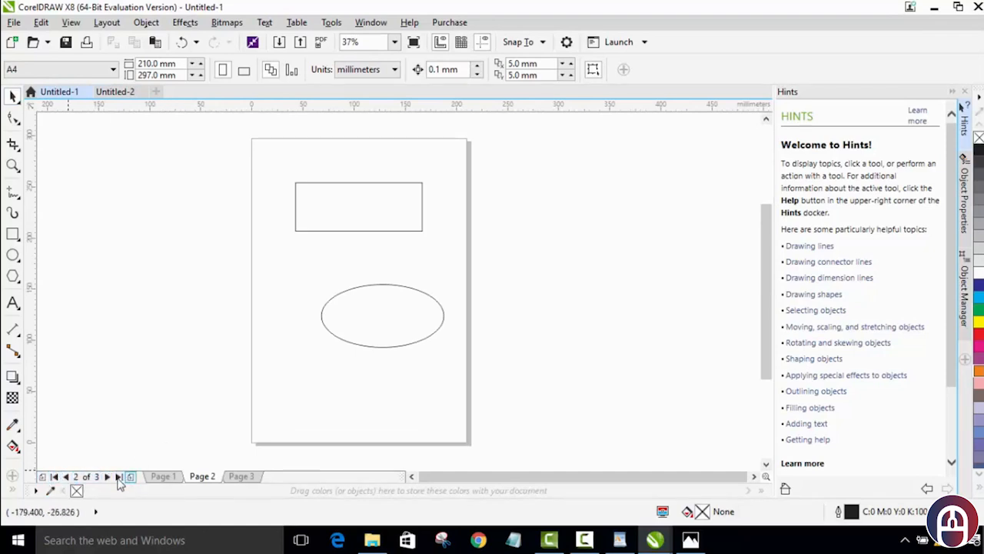
Step back and forward through the pages of Untitled-1, and jump to its first and last page.
{"action": "left_click", "coordinate": [68, 477]}
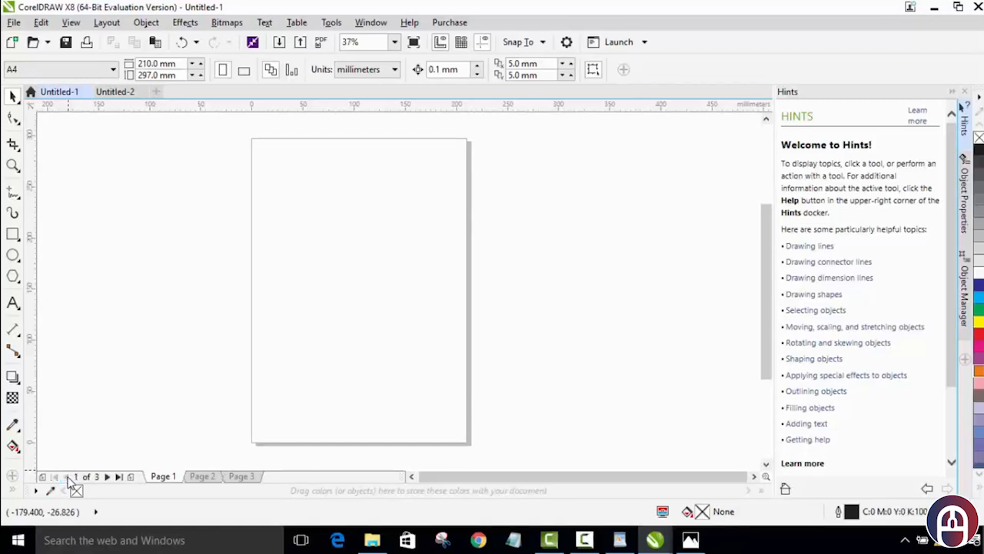
{"action": "left_click", "coordinate": [107, 477]}
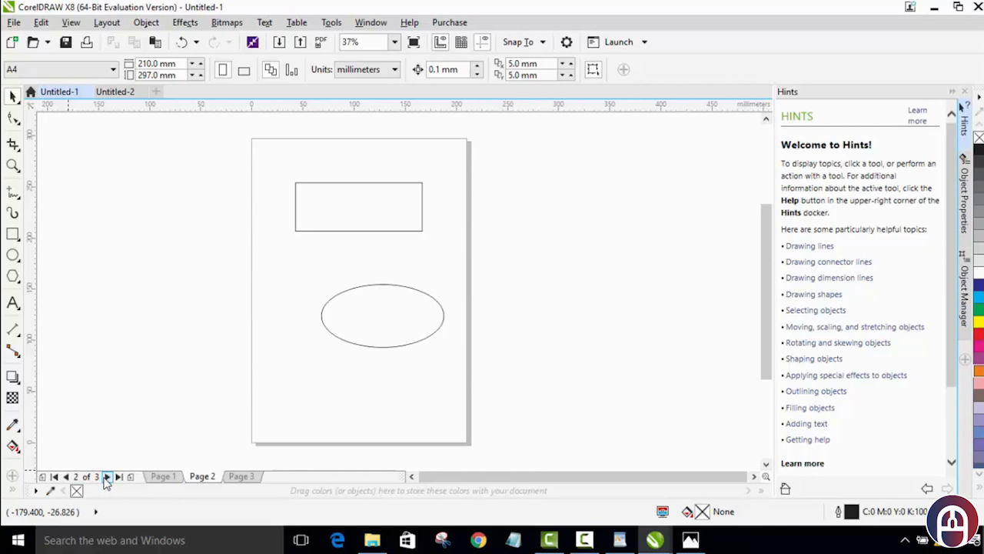
{"action": "left_click", "coordinate": [107, 477]}
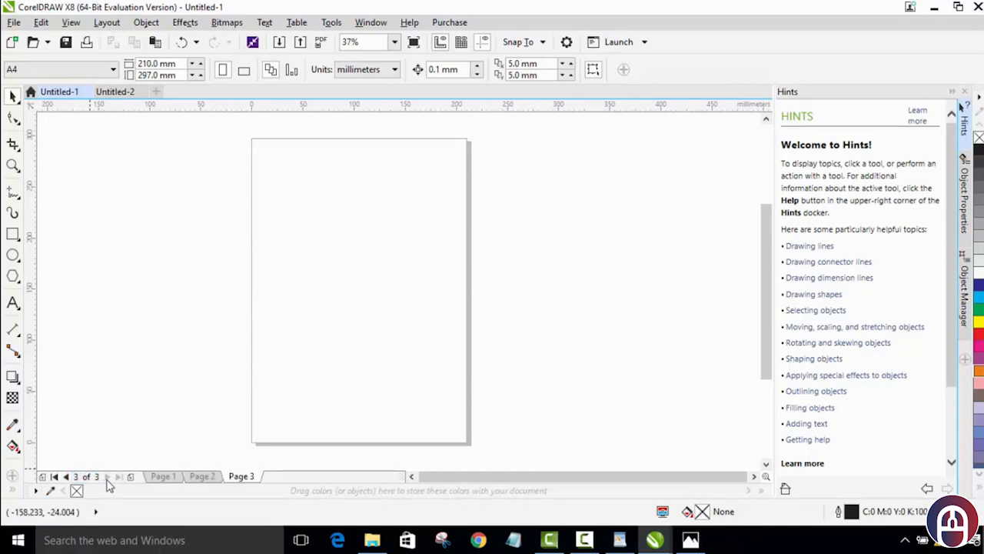
{"action": "left_click", "coordinate": [54, 477]}
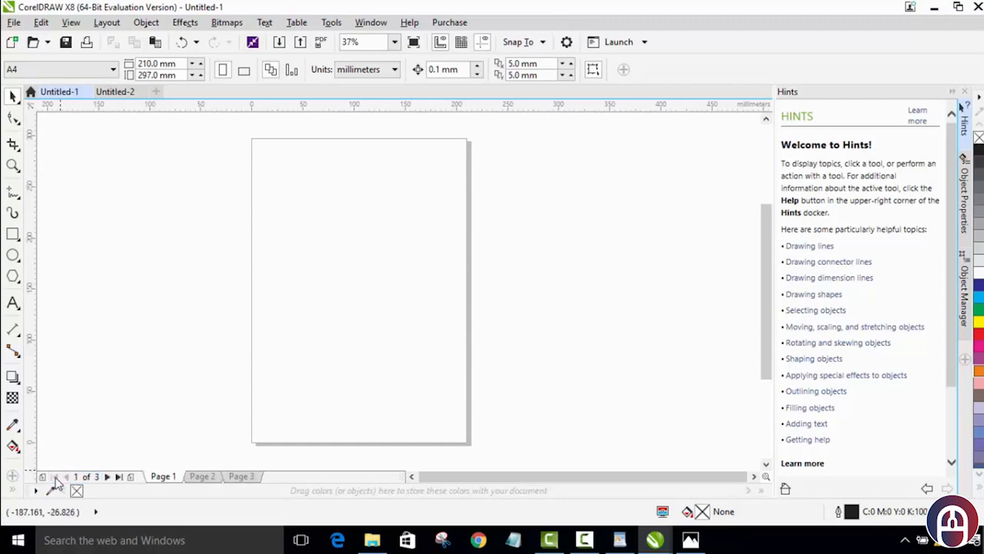
{"action": "left_click", "coordinate": [119, 477]}
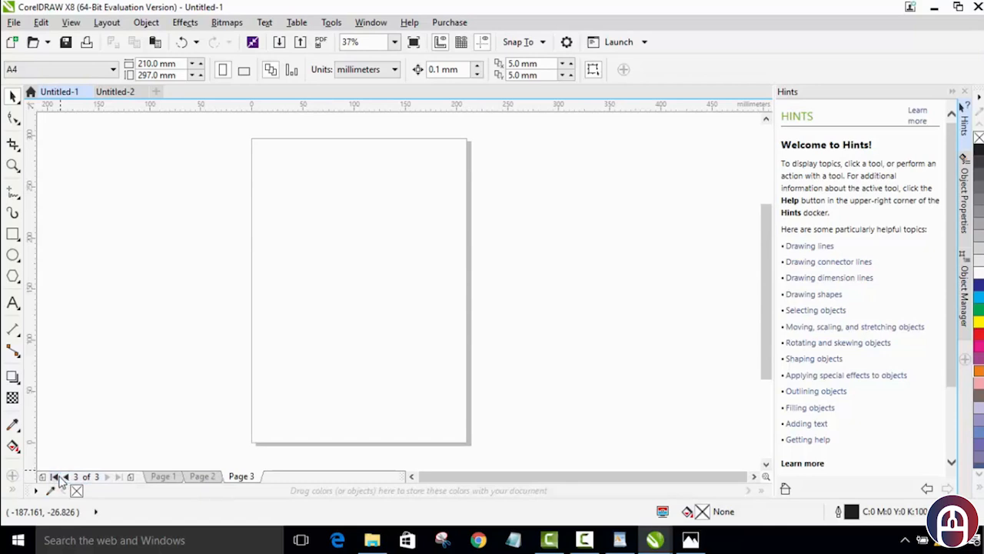
Insert a new page after the first page of Untitled-1 and undo the insertion.
{"action": "left_click", "coordinate": [59, 475]}
{"action": "left_click", "coordinate": [132, 477]}
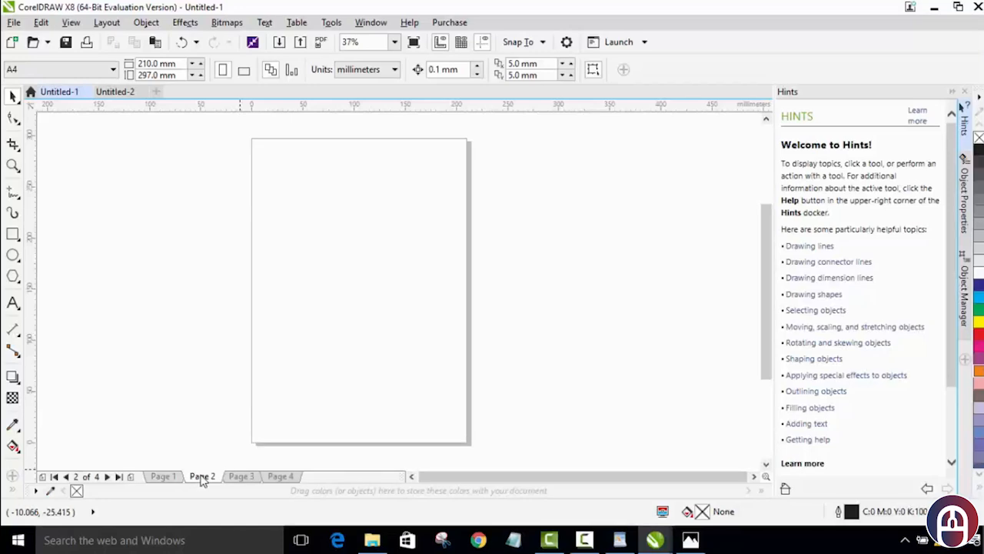
{"action": "key", "text": "ctrl+z"}
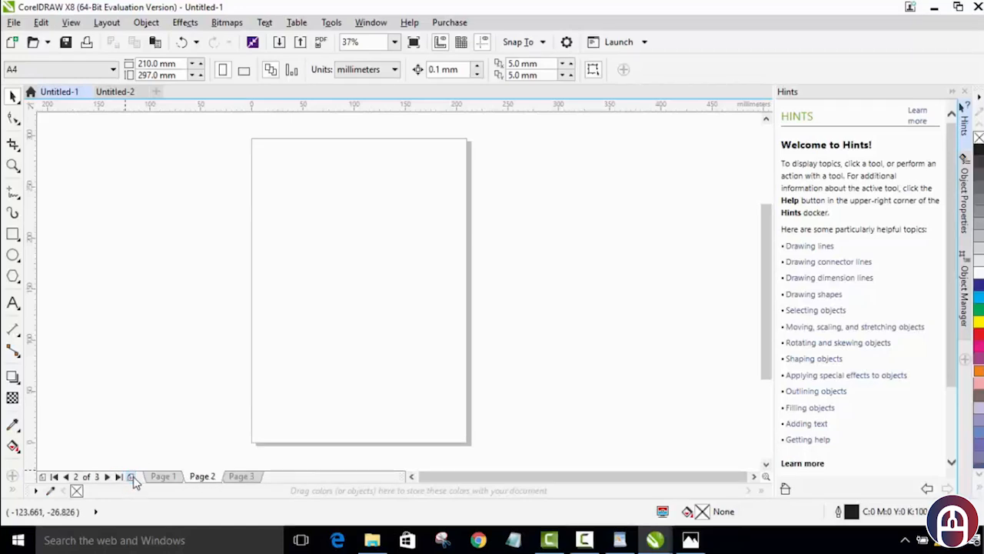
Insert another page after the current one and delete Page 4.
{"action": "left_click", "coordinate": [131, 477]}
{"action": "left_click", "coordinate": [290, 476]}
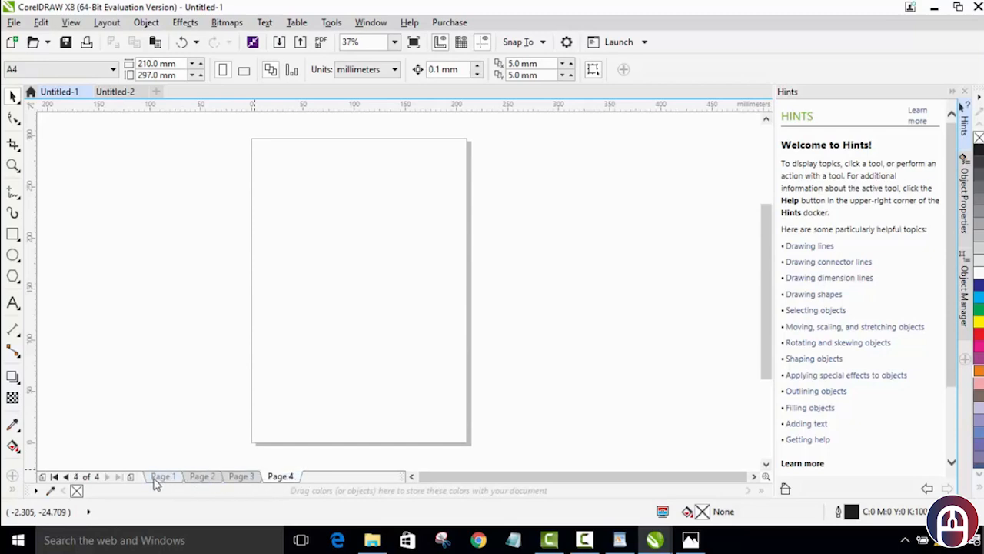
{"action": "right_click", "coordinate": [275, 479]}
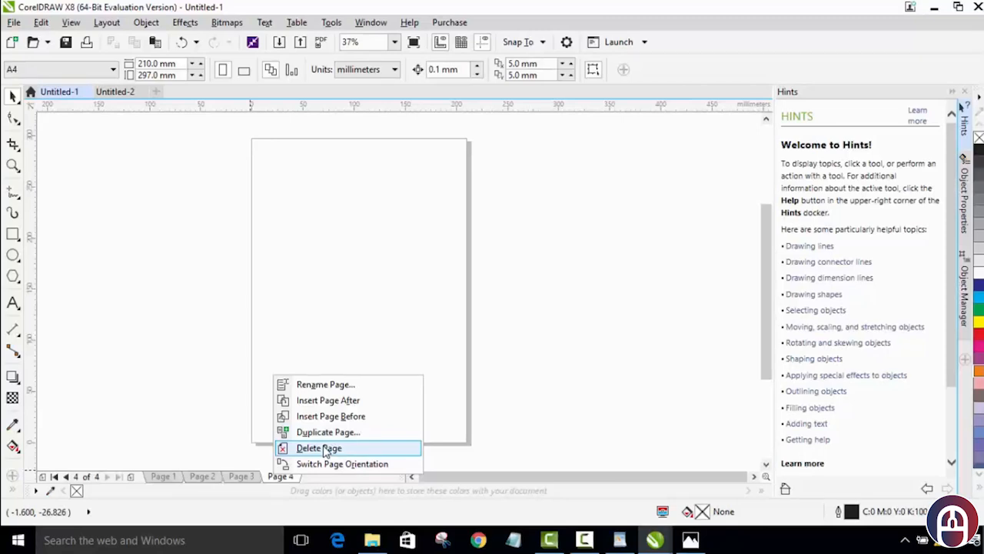
{"action": "left_click", "coordinate": [324, 449]}
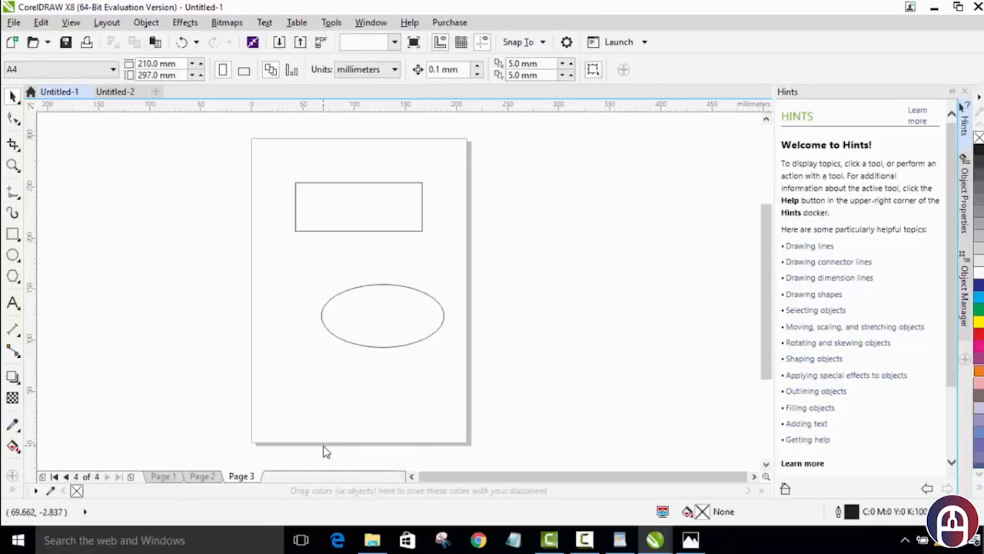
Switch the orientation of Page 1, which holds the rectangle and ellipse, to landscape and back to portrait.
{"action": "left_click", "coordinate": [203, 477]}
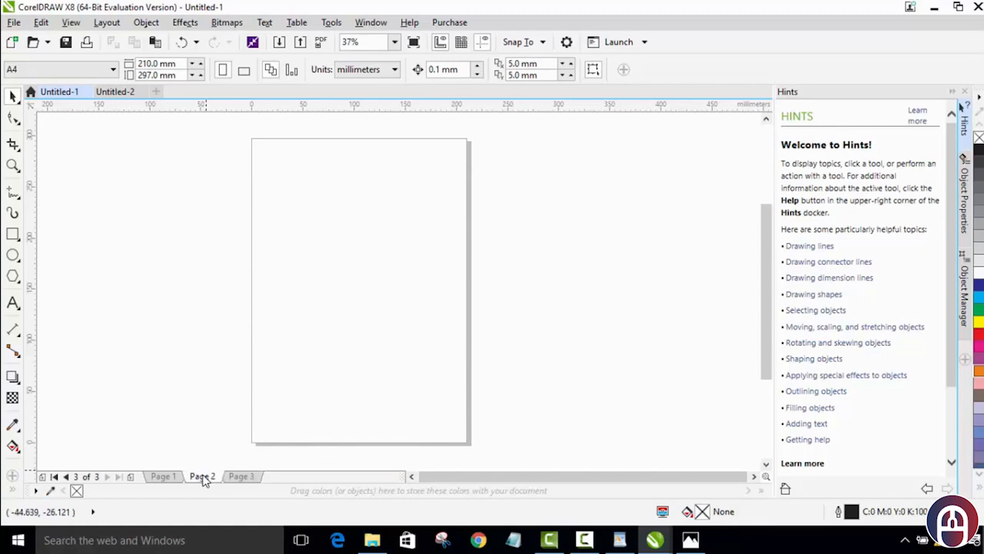
{"action": "left_click", "coordinate": [186, 478]}
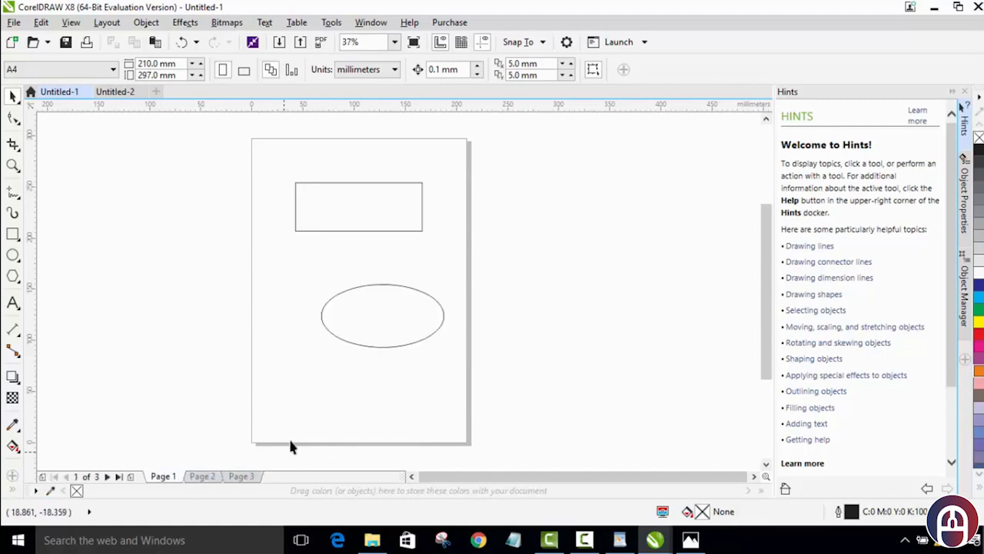
{"action": "right_click", "coordinate": [169, 480]}
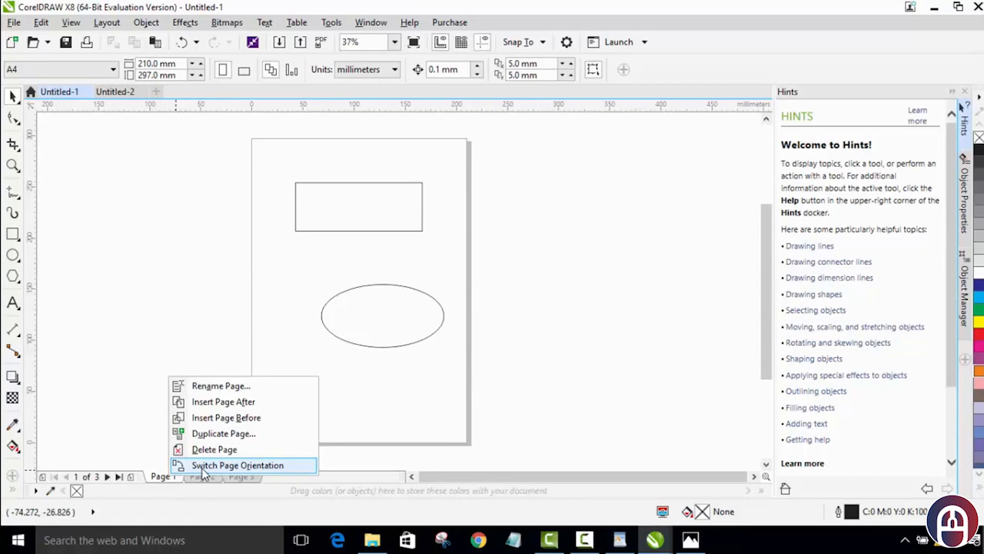
{"action": "left_click", "coordinate": [202, 465]}
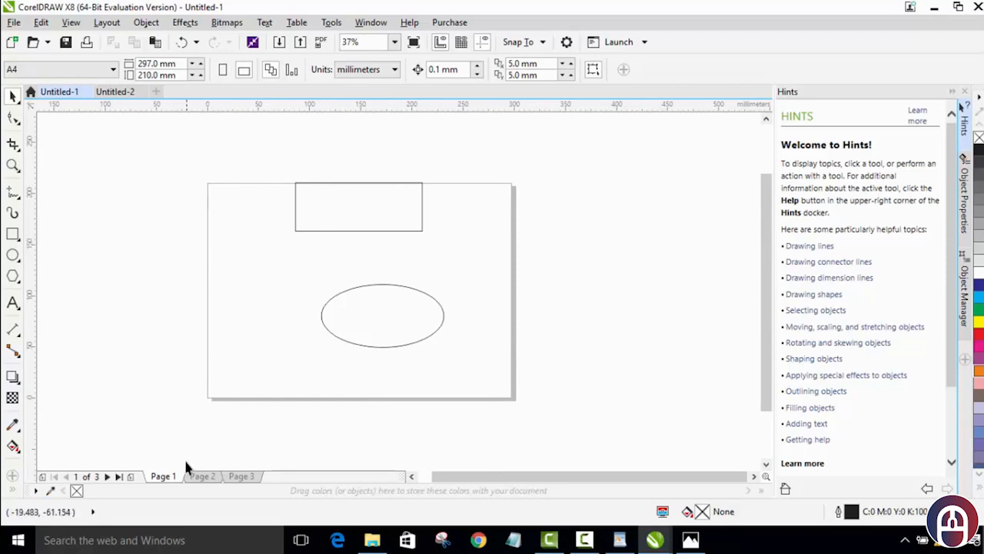
{"action": "right_click", "coordinate": [163, 477]}
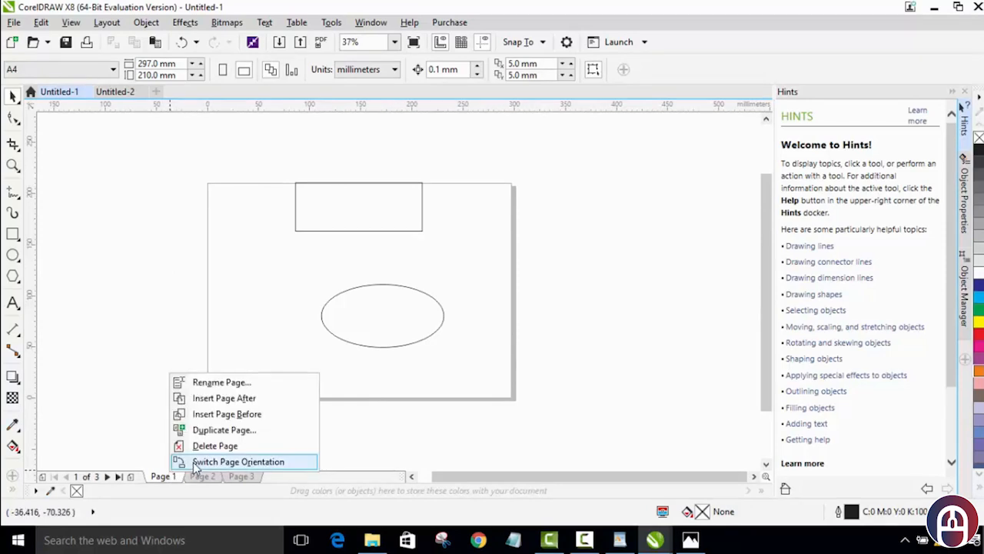
{"action": "left_click", "coordinate": [230, 461]}
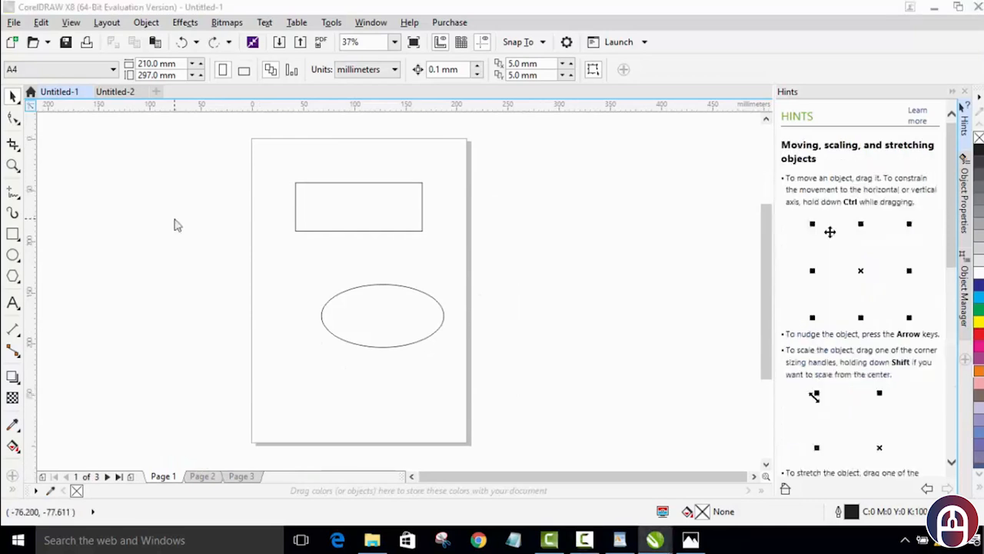
Move the rectangle on Page 1 slightly right and down, to about X 114.9 mm and Y -73.7 mm.
{"action": "left_click", "coordinate": [174, 220]}
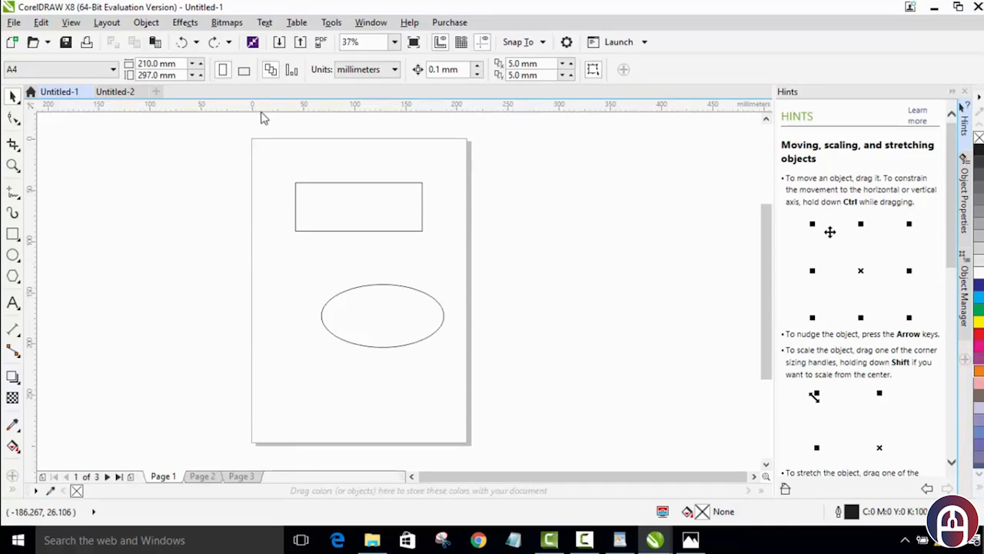
{"action": "left_click", "coordinate": [320, 185]}
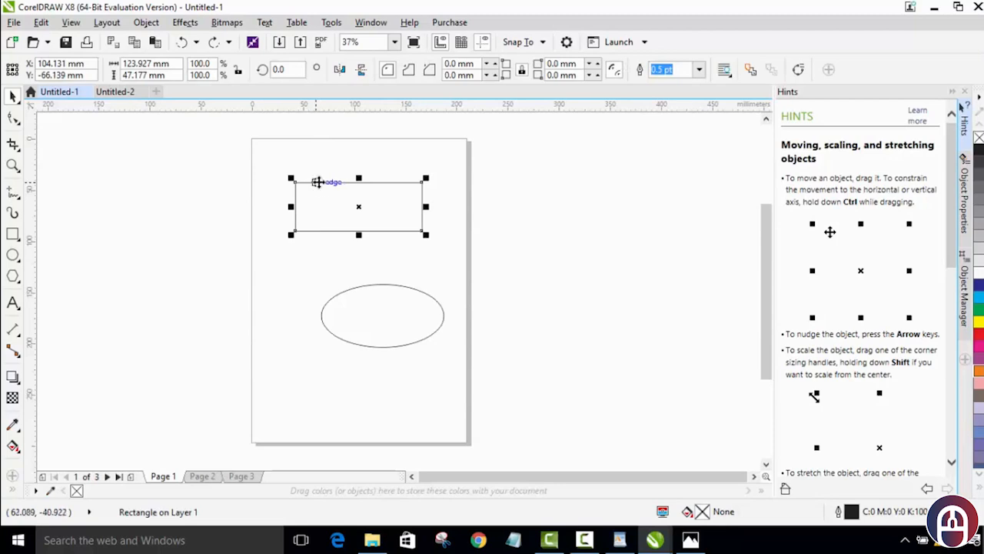
{"action": "mouse_move", "coordinate": [321, 182]}
{"action": "left_mouse_down"}
{"action": "mouse_move", "coordinate": [332, 192]}
{"action": "mouse_move", "coordinate": [321, 184]}
{"action": "left_mouse_up"}
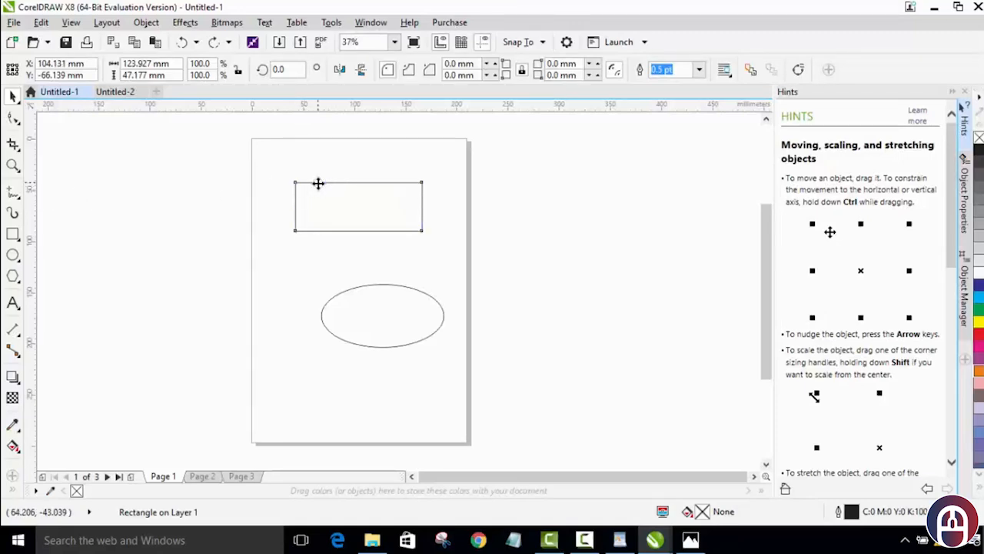
{"action": "mouse_move", "coordinate": [311, 184]}
{"action": "left_mouse_down"}
{"action": "mouse_move", "coordinate": [318, 194]}
{"action": "mouse_move", "coordinate": [297, 188]}
{"action": "mouse_move", "coordinate": [316, 196]}
{"action": "left_mouse_up"}
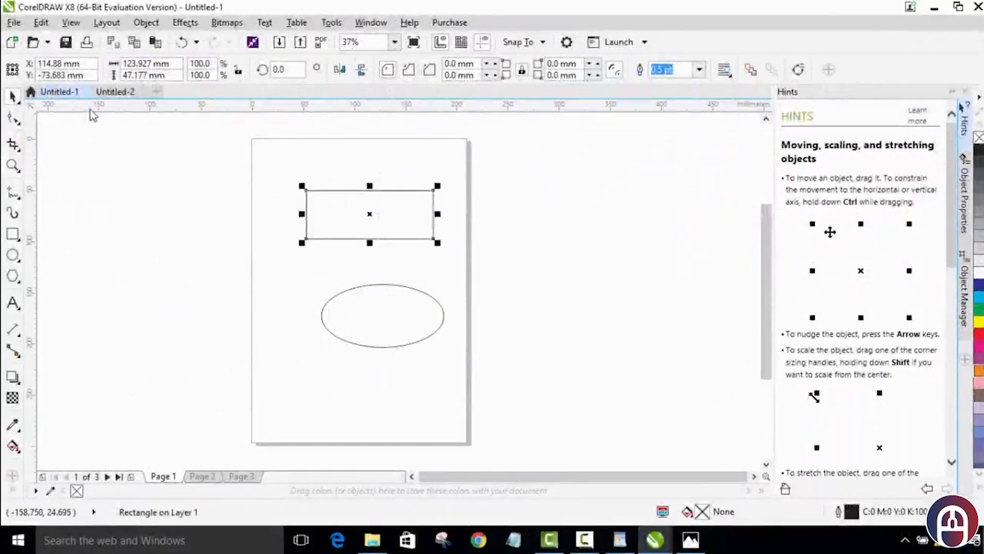
Deselect the rectangle and change the document's drawing units to inches.
{"action": "left_click", "coordinate": [164, 171]}
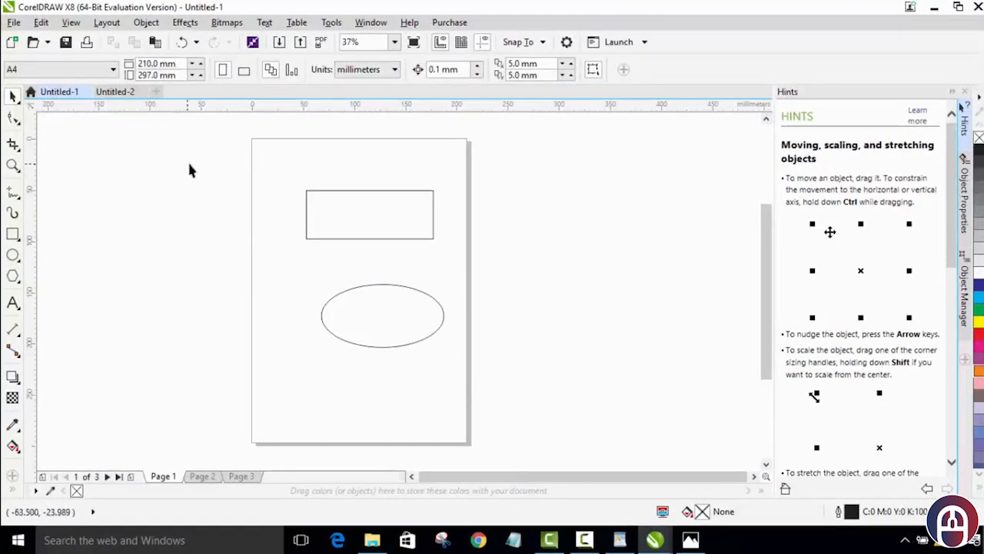
{"action": "left_click", "coordinate": [364, 71]}
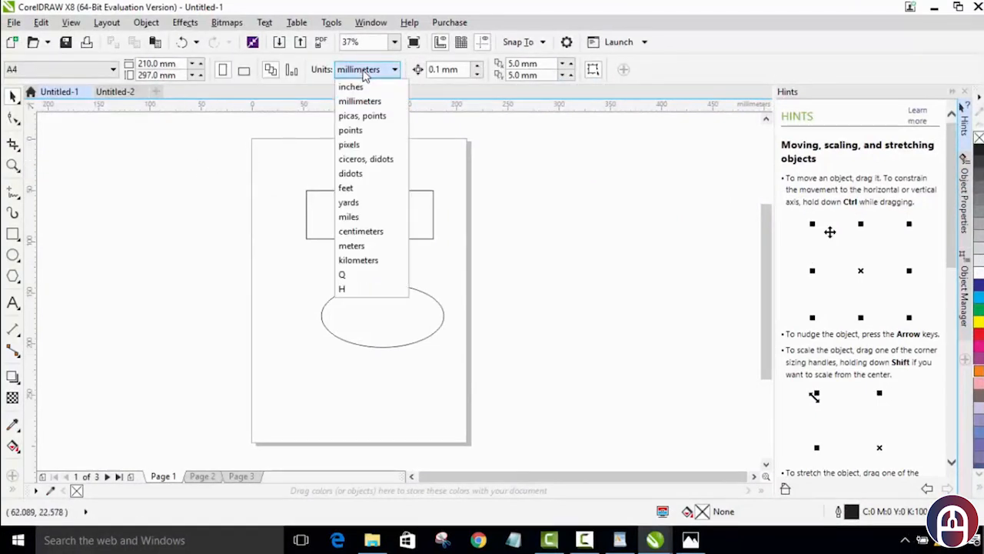
{"action": "left_click", "coordinate": [351, 87]}
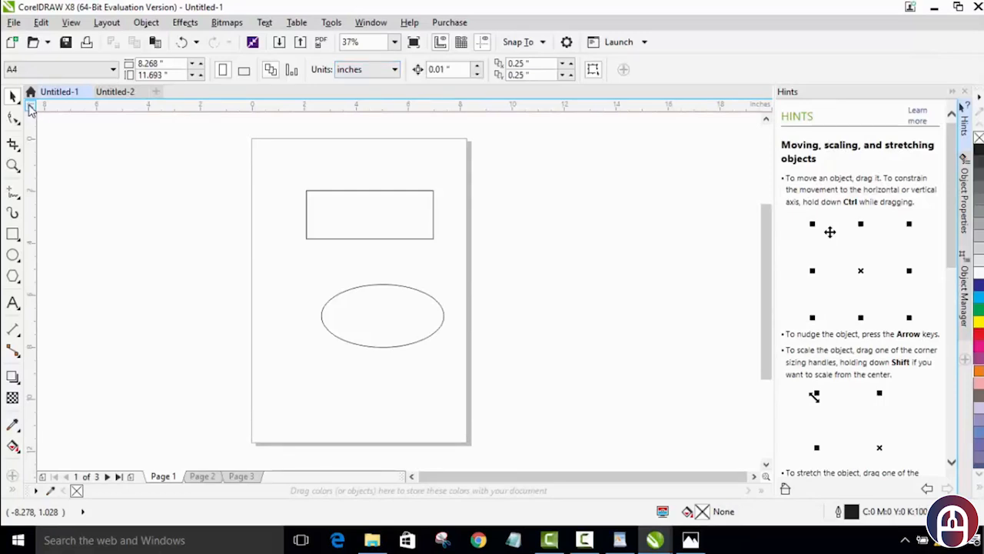
Move the ruler origin to the rectangle's upper-left corner, and return it to the page's upper-left corner.
{"action": "left_click_drag", "start_coordinate": [29, 108], "coordinate": [307, 193]}
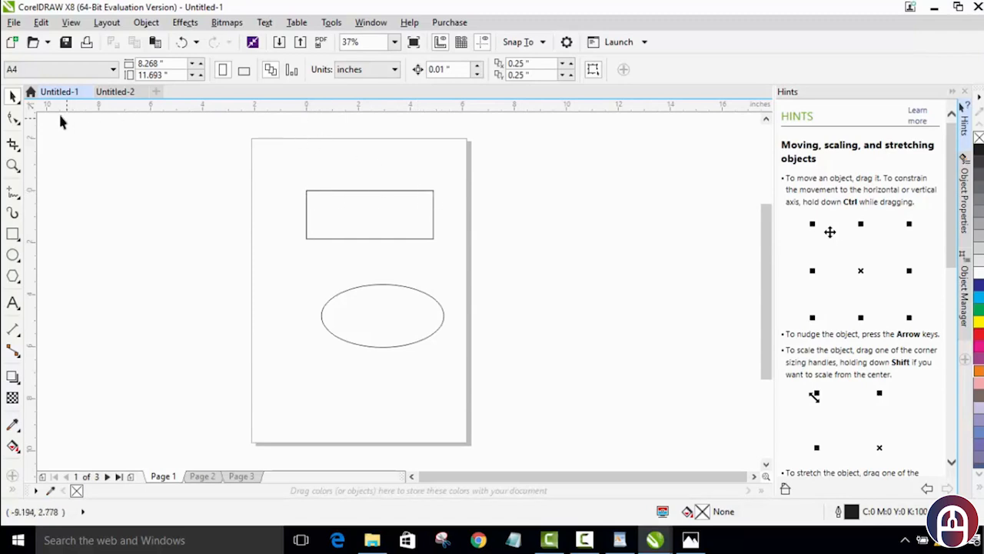
{"action": "left_click_drag", "start_coordinate": [33, 105], "coordinate": [253, 143]}
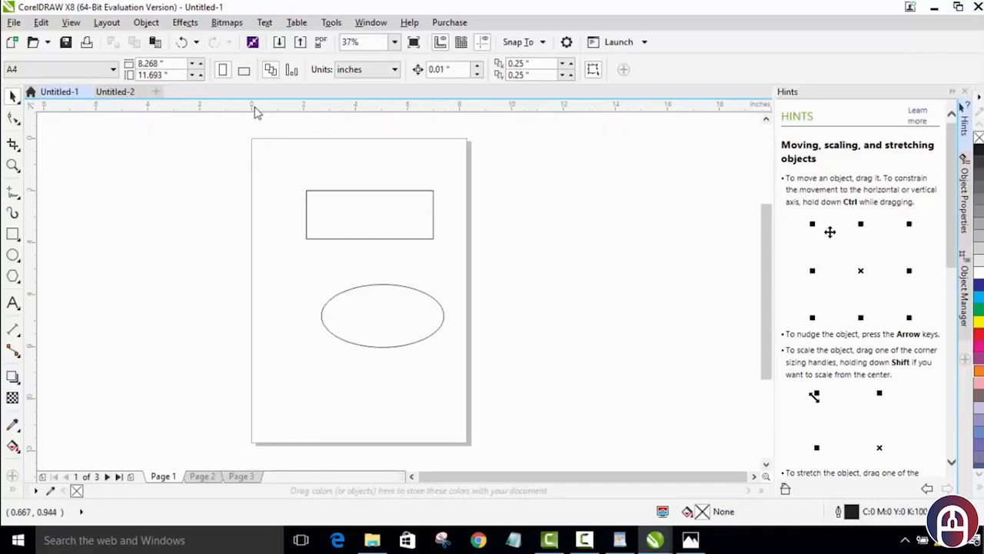